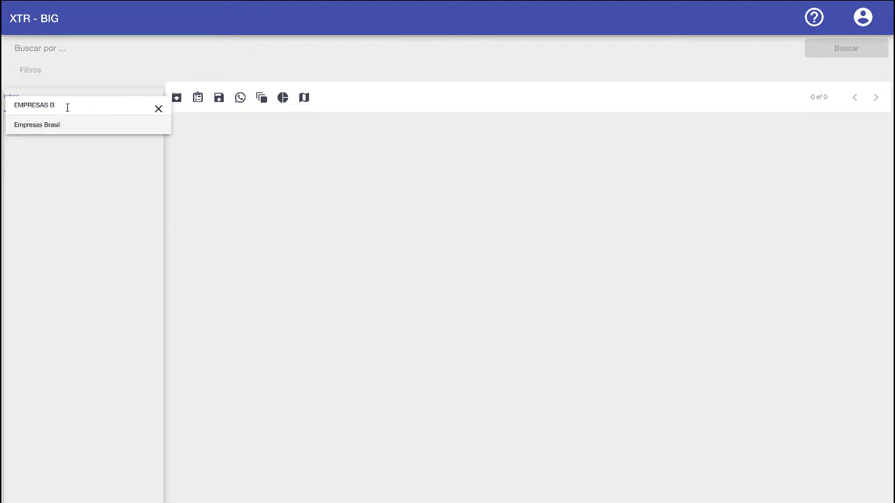
# Step: Load the Empresas Brasil index and add a filter with Estado É igual BA
pyautogui.click(50, 125)
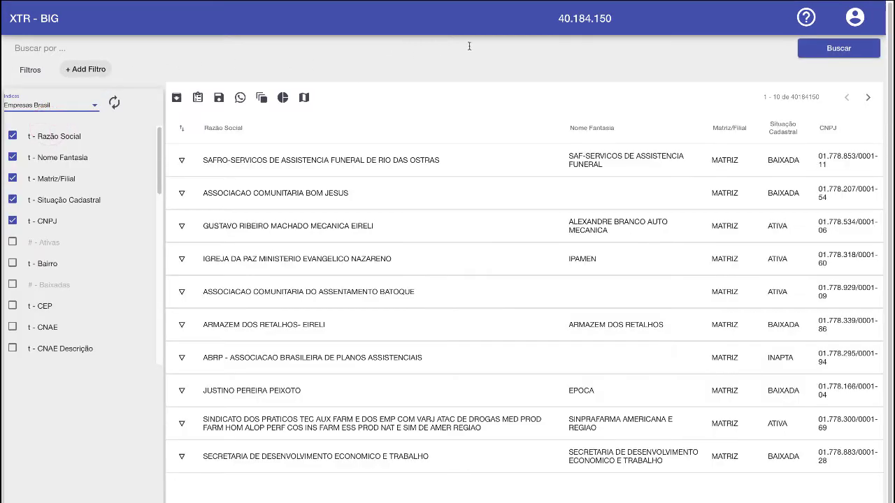
pyautogui.click(548, 20)
pyautogui.click(87, 77)
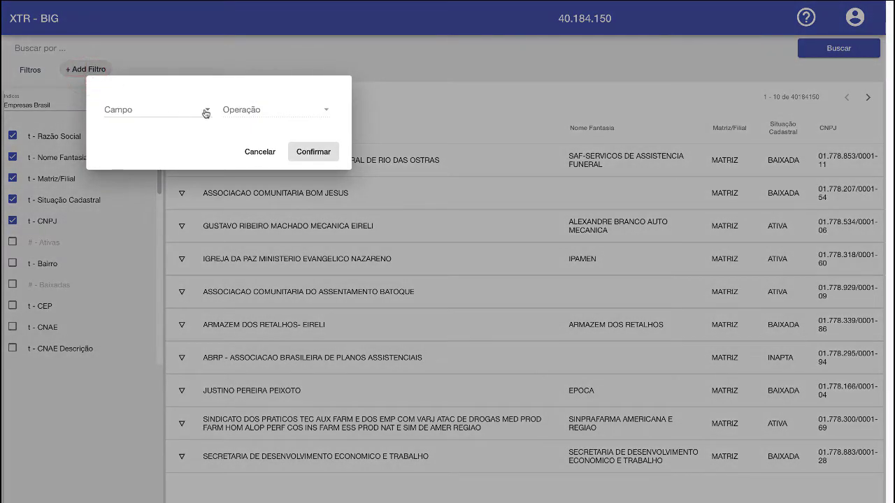
pyautogui.click(204, 111)
pyautogui.scroll(-4, 237, 112)
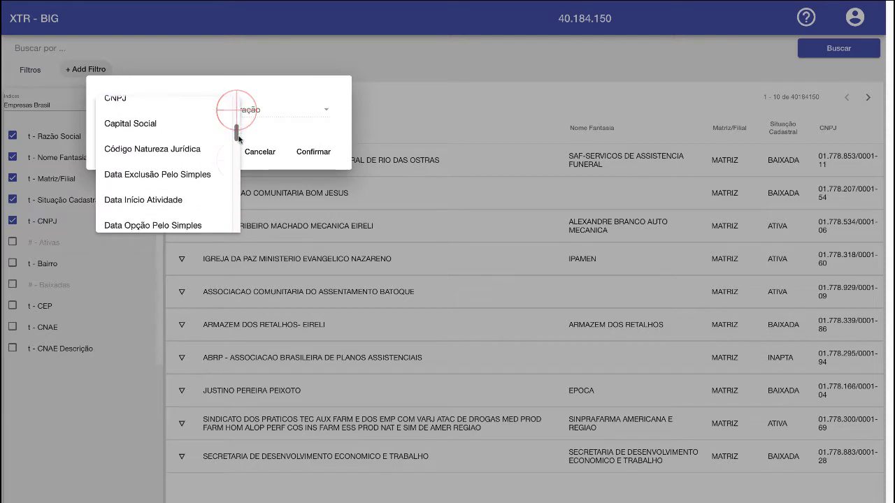
pyautogui.click(184, 203)
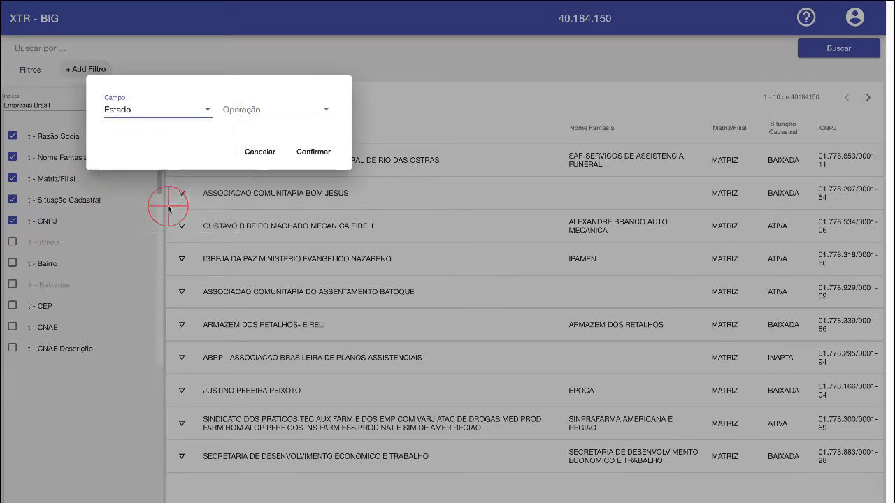
pyautogui.click(306, 112)
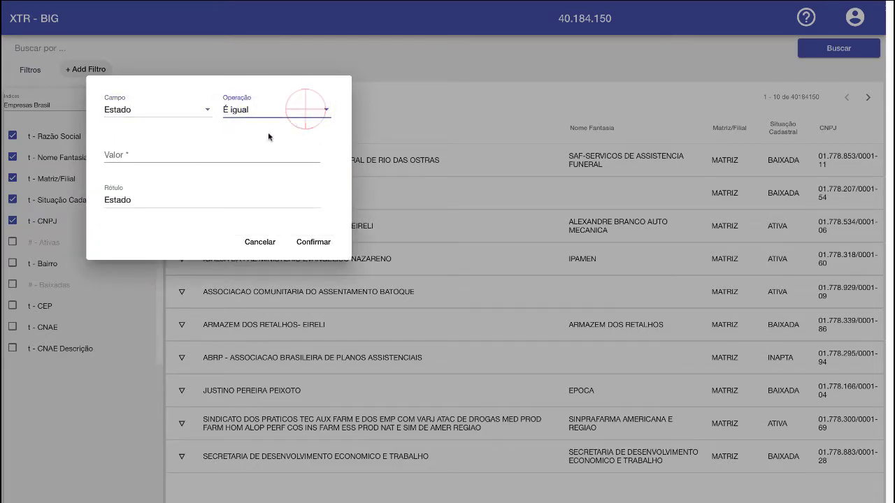
pyautogui.click(176, 152)
pyautogui.write('BA')
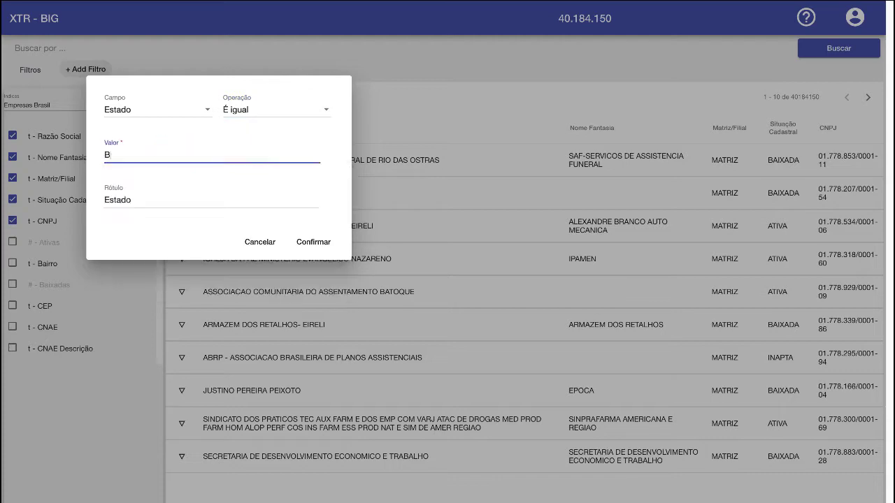
pyautogui.click(311, 242)
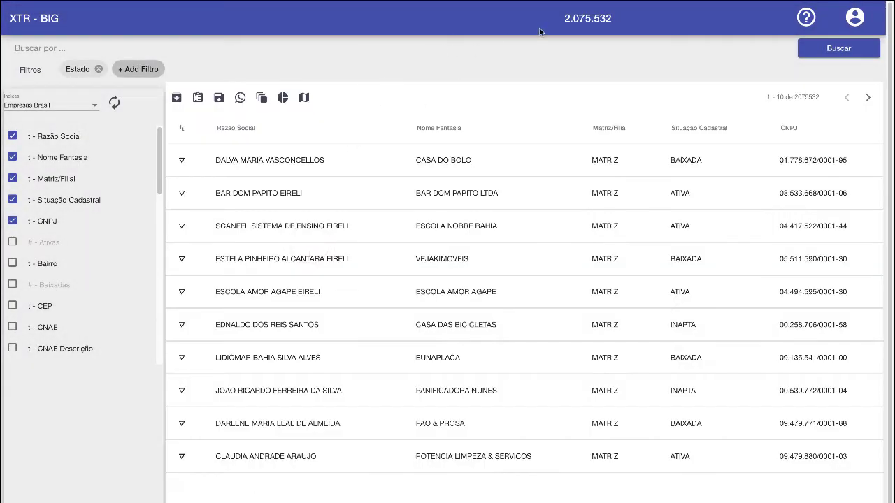
pyautogui.click(544, 18)
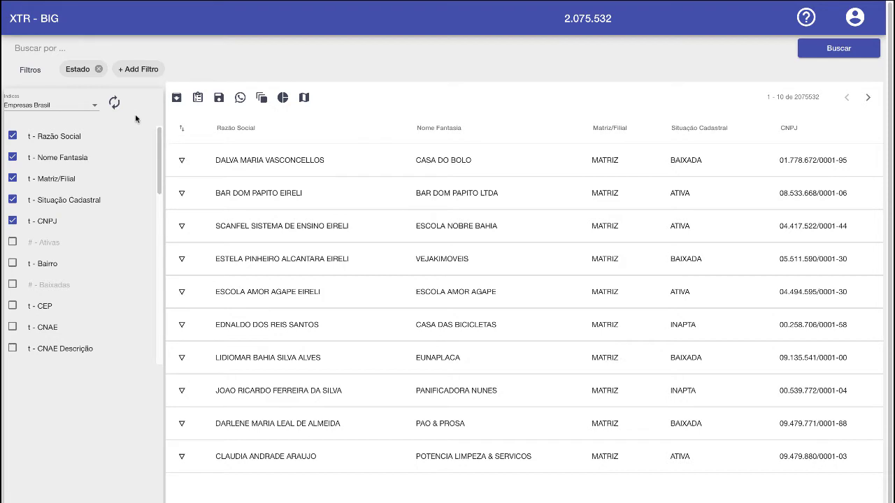
# Step: Summarise the filtered companies by Situação Cadastral and try sorting the summary by that column
pyautogui.click(91, 201)
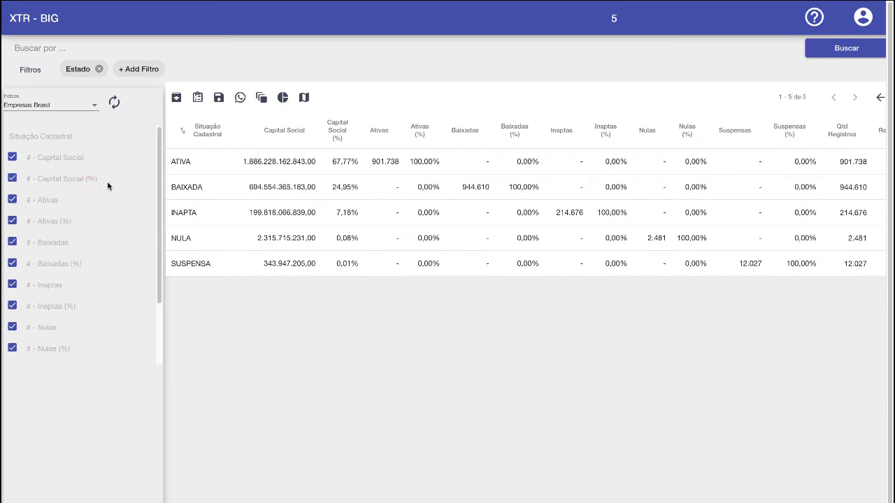
pyautogui.click(198, 129)
pyautogui.click(199, 129)
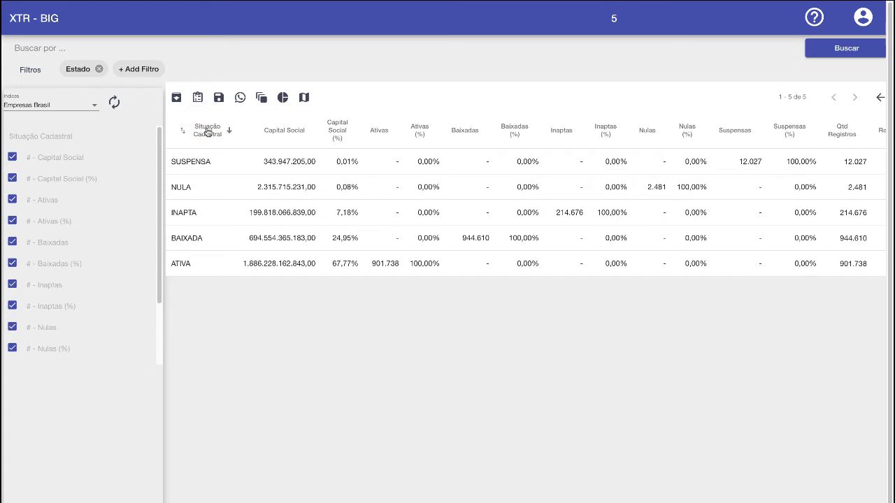
pyautogui.click(210, 132)
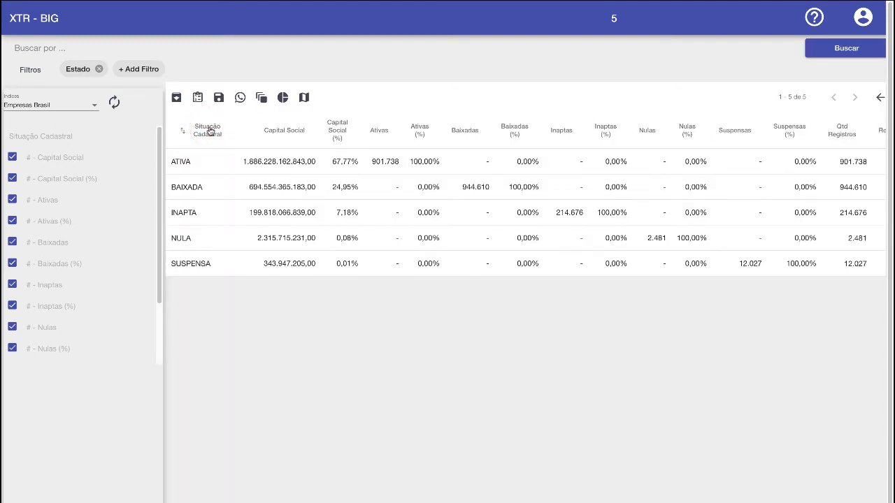
# Step: Sort the summary by Capital Social in ascending order and drill down into the ATIVA companies
pyautogui.click(293, 131)
pyautogui.click(294, 131)
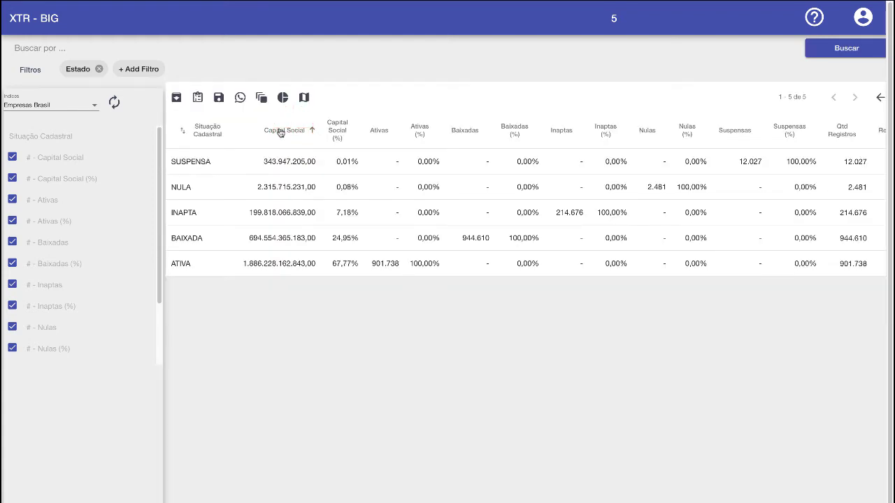
pyautogui.click(185, 266)
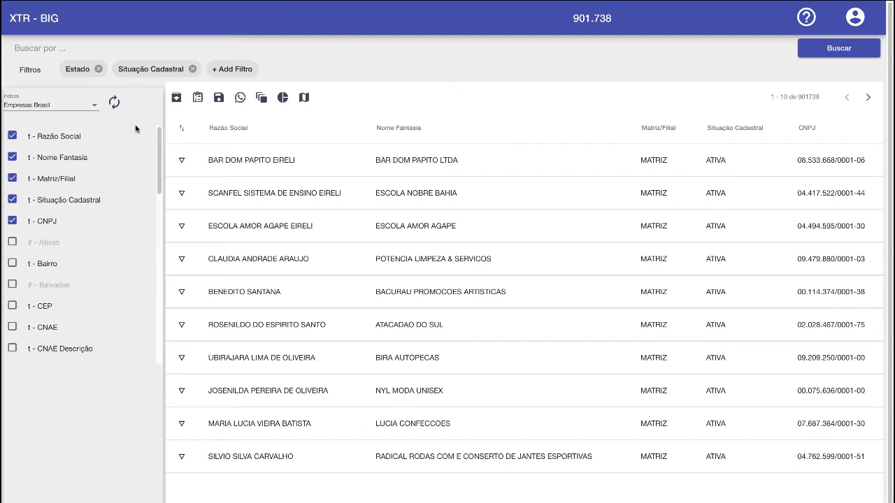
pyautogui.click(568, 23)
# Step: Remove the Razão Social and Matriz/Filial columns from the company list and add CNAE, CNAE Descrição, Porte and Capital Social
pyautogui.click(13, 137)
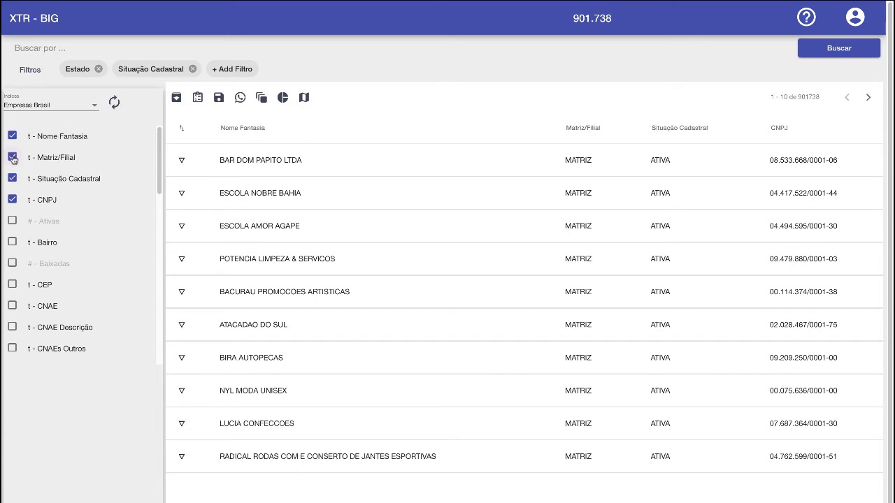
pyautogui.click(13, 158)
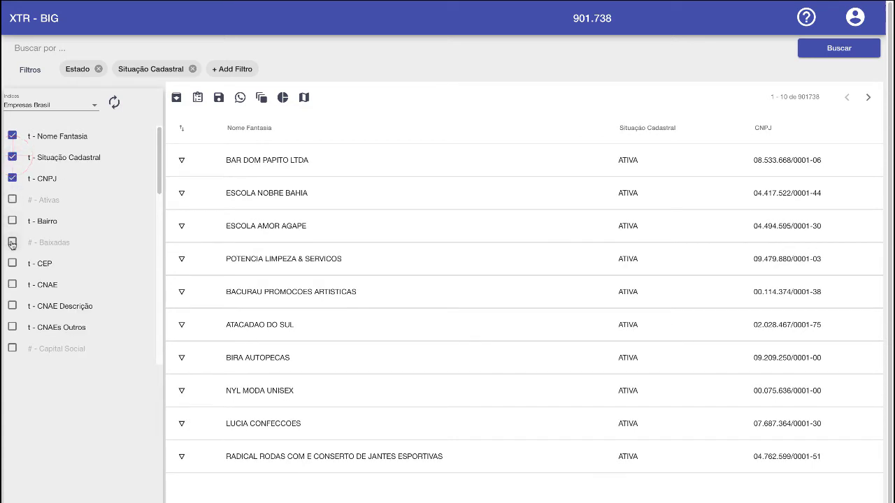
pyautogui.click(12, 285)
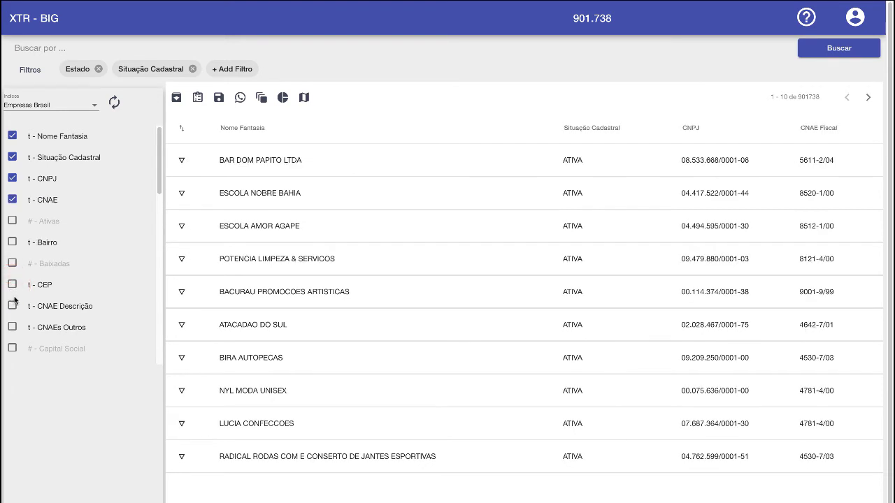
pyautogui.click(14, 307)
pyautogui.moveTo(157, 155); pyautogui.dragTo(160, 206)
pyautogui.click(14, 311)
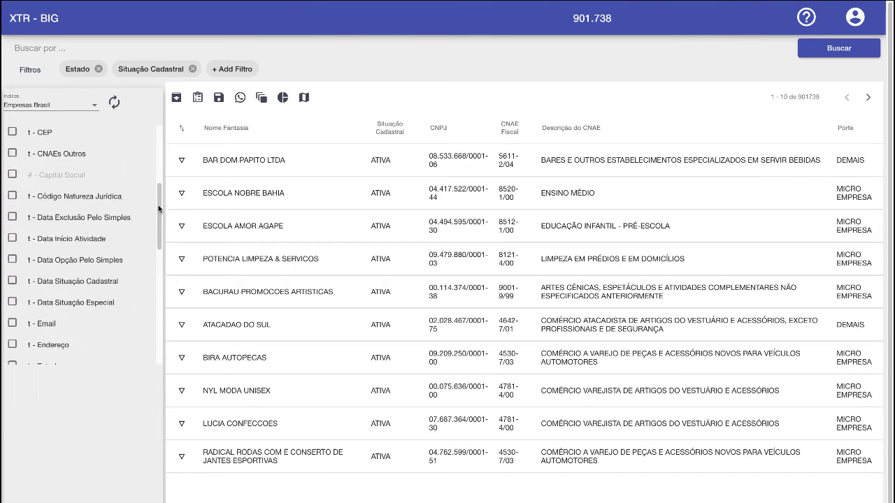
pyautogui.click(12, 186)
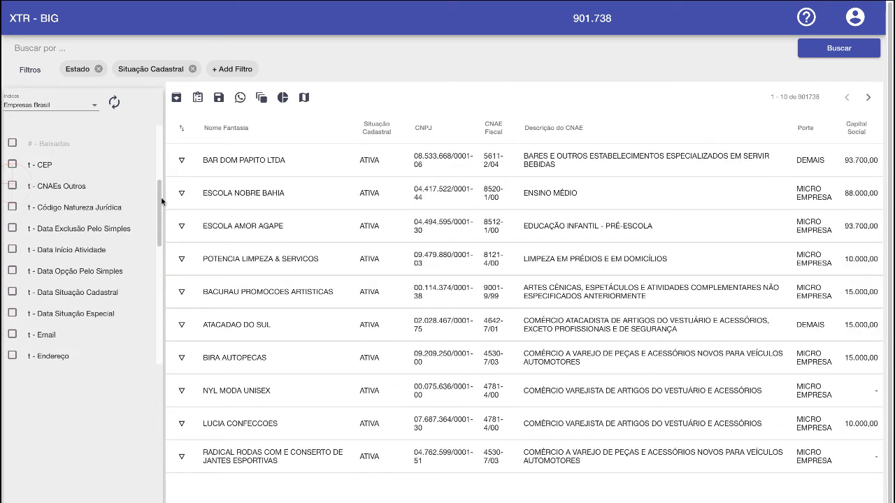
pyautogui.moveTo(160, 201); pyautogui.dragTo(156, 148)
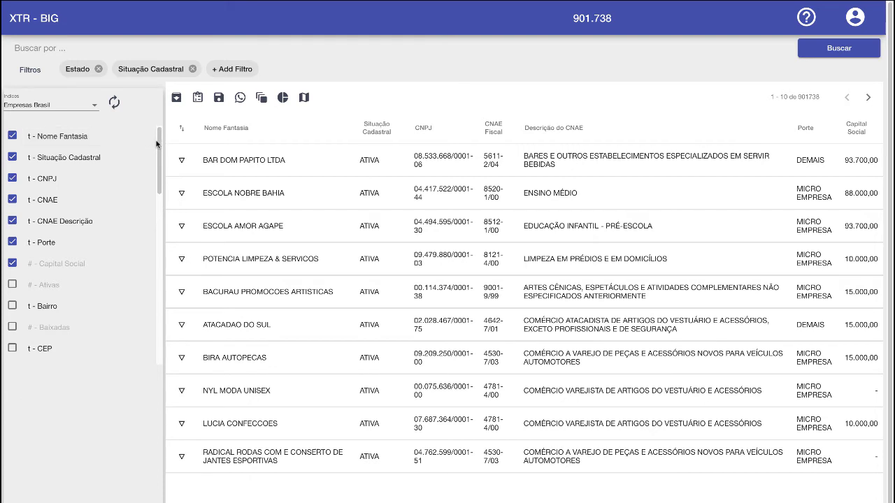
# Step: Summarise the active companies by Porte and sort the summary by Capital Social in descending order
pyautogui.click(63, 243)
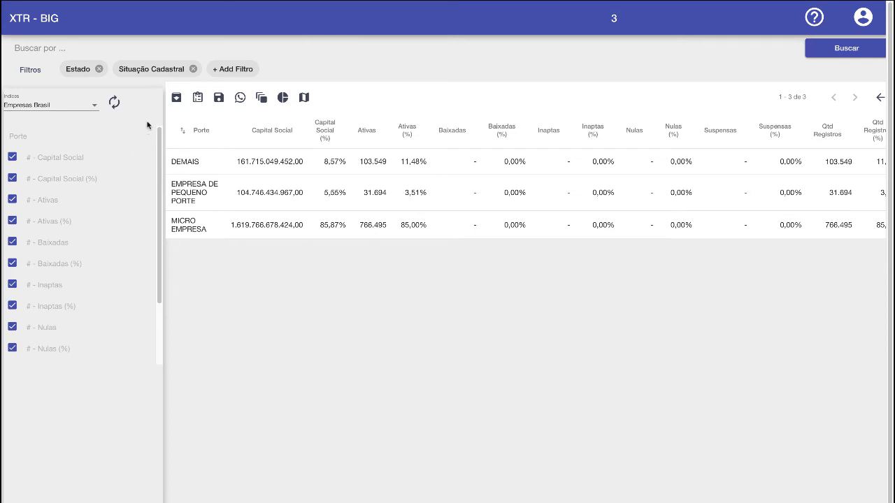
pyautogui.click(259, 133)
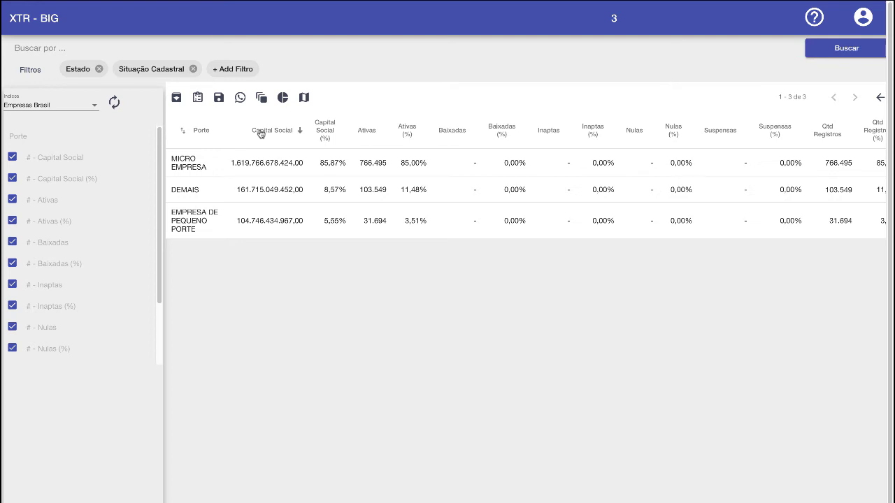
# Step: Hide the Baixadas, Inaptas, Nulas and Suspensas columns and their percentage columns from the Porte summary
pyautogui.click(13, 243)
pyautogui.click(12, 264)
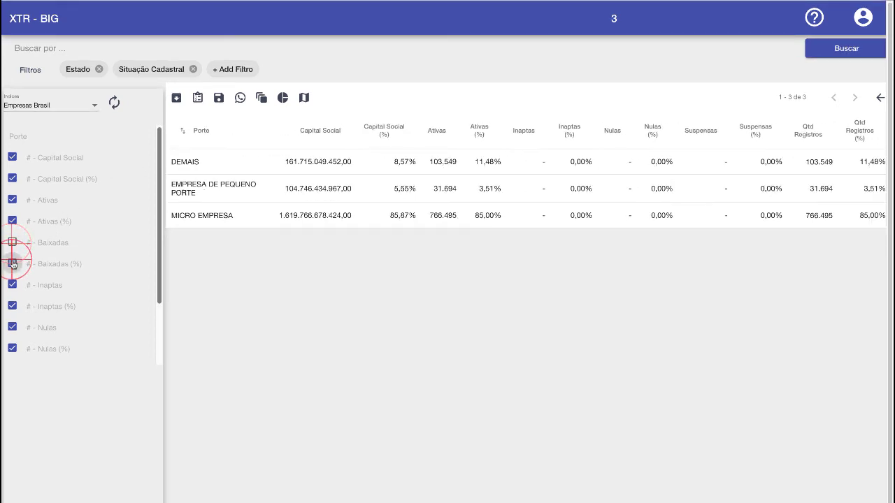
pyautogui.click(12, 285)
pyautogui.click(12, 306)
pyautogui.click(13, 328)
pyautogui.click(12, 349)
pyautogui.moveTo(158, 249); pyautogui.dragTo(159, 308)
pyautogui.click(12, 291)
pyautogui.click(13, 312)
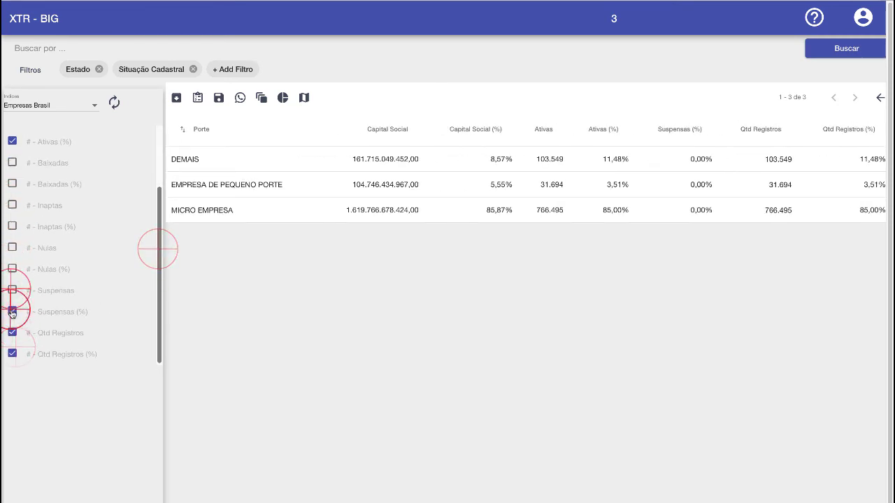
# Step: View the Porte summary as a Pizza chart of Capital Social, and close the chart
pyautogui.click(282, 97)
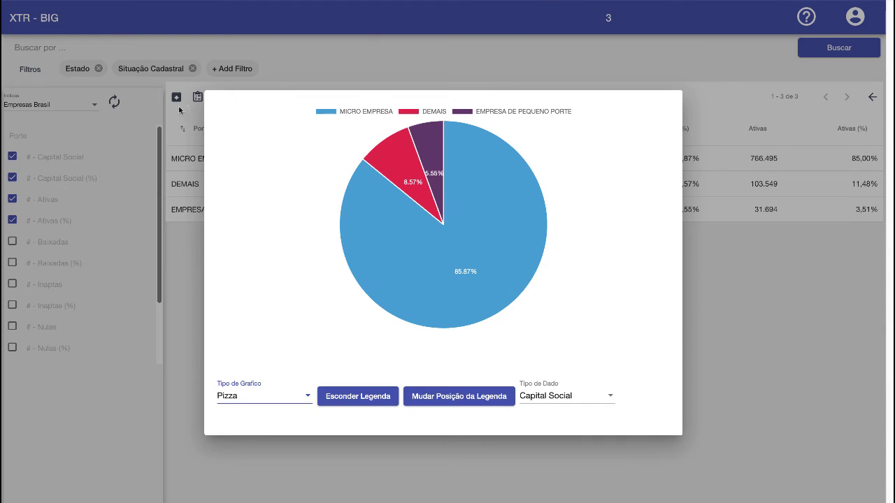
pyautogui.click(136, 128)
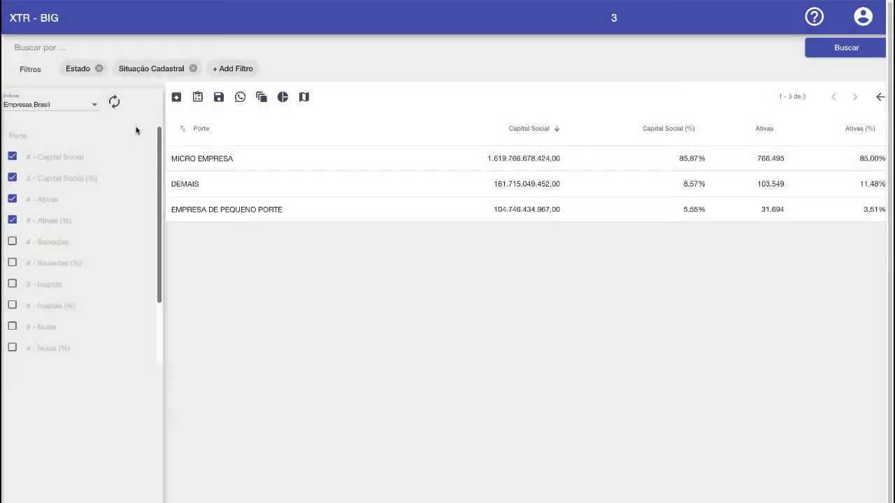
# Step: Save the current view as a visualization with the description BA-ATIVAS-PORTE
pyautogui.click(218, 99)
pyautogui.click(236, 128)
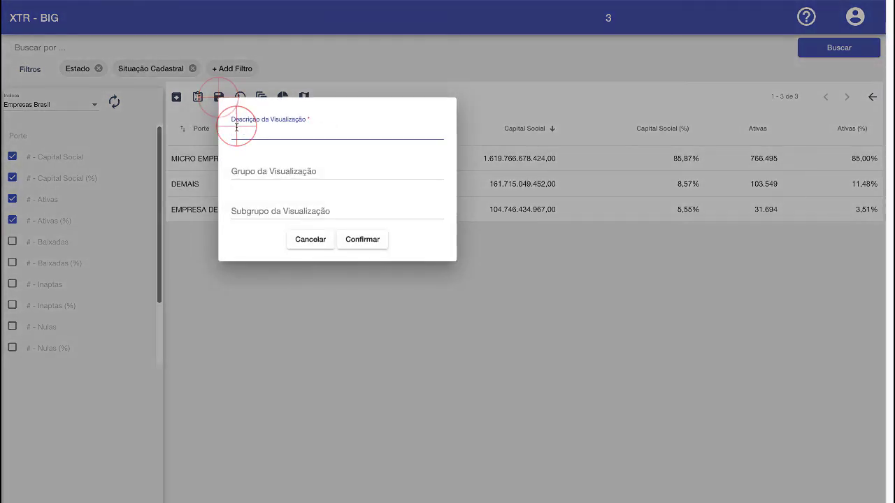
pyautogui.write('BA-ATIVAS')
pyautogui.write(' PORTE')
pyautogui.click(372, 241)
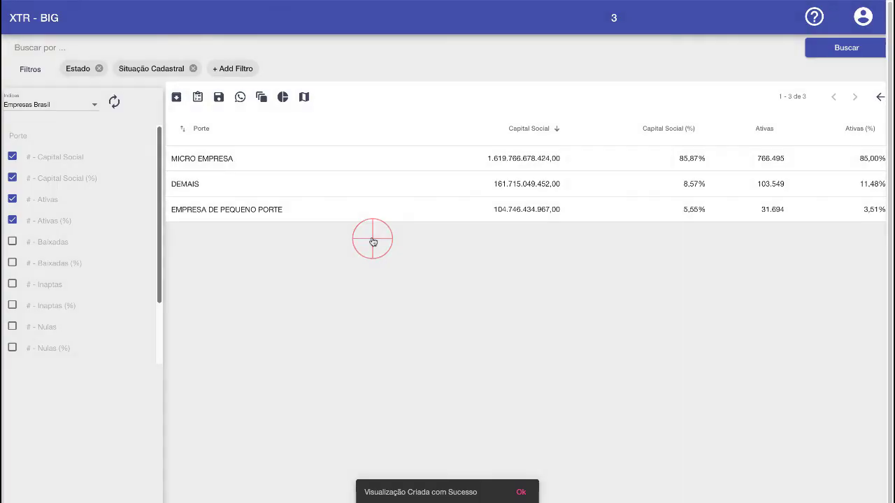
pyautogui.click(521, 491)
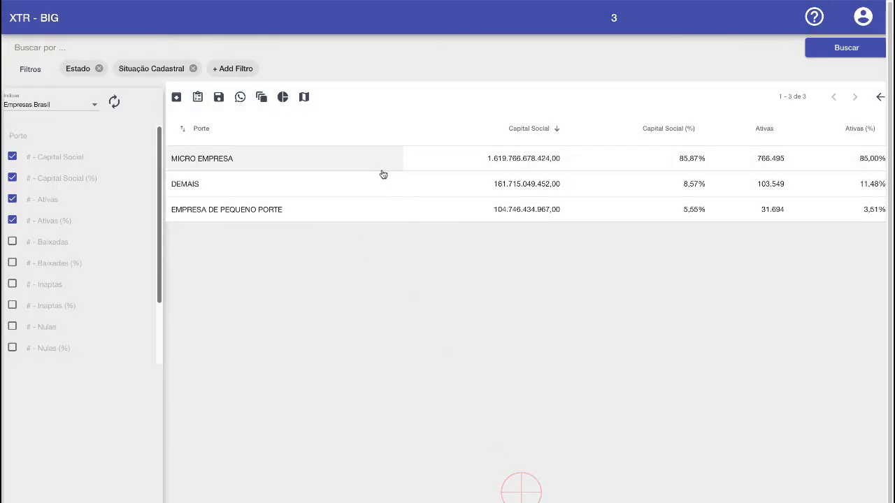
# Step: Reset the query and reopen the saved visualization BA-ATIVAS-PORTE from Minhas Visualizações
pyautogui.click(114, 101)
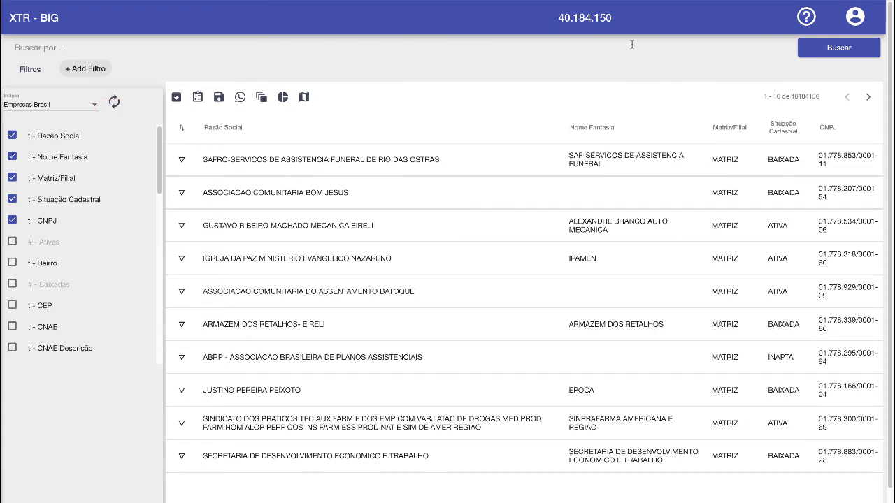
pyautogui.click(855, 16)
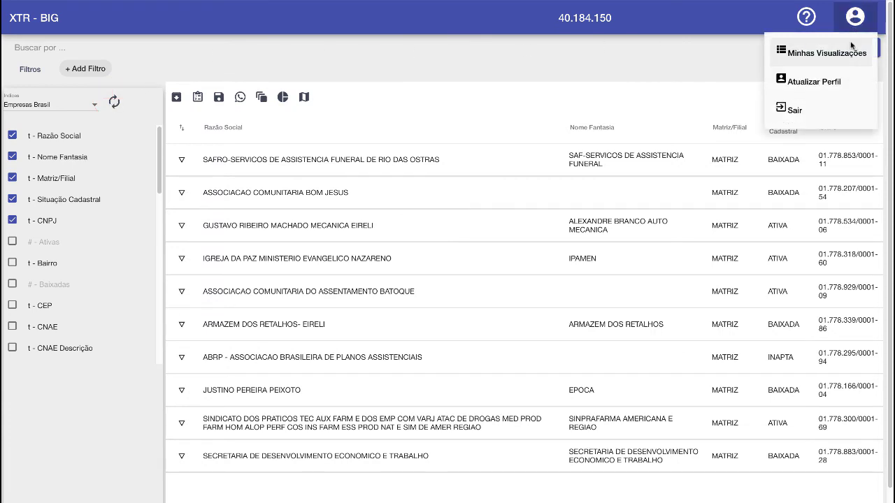
pyautogui.click(849, 47)
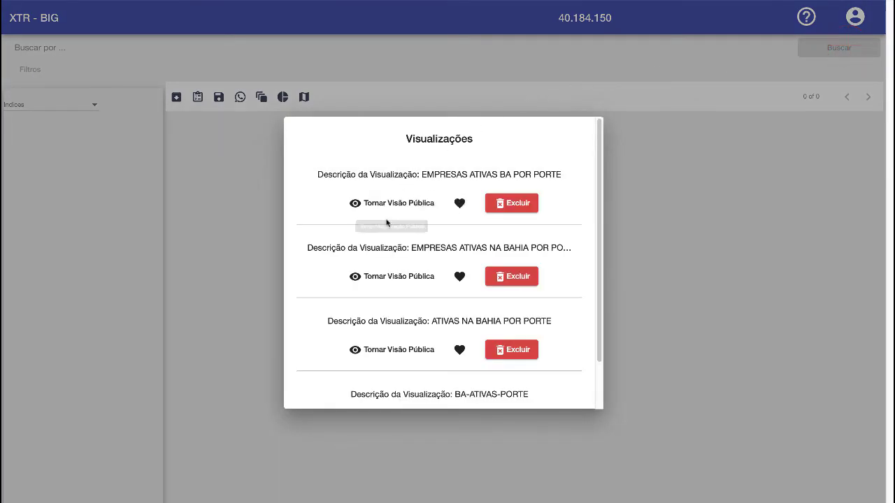
pyautogui.scroll(-2, 389, 223)
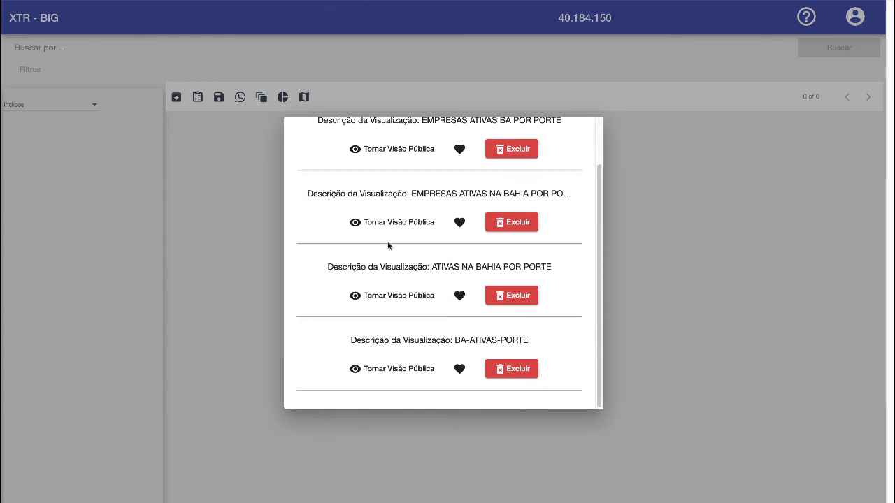
pyautogui.click(472, 349)
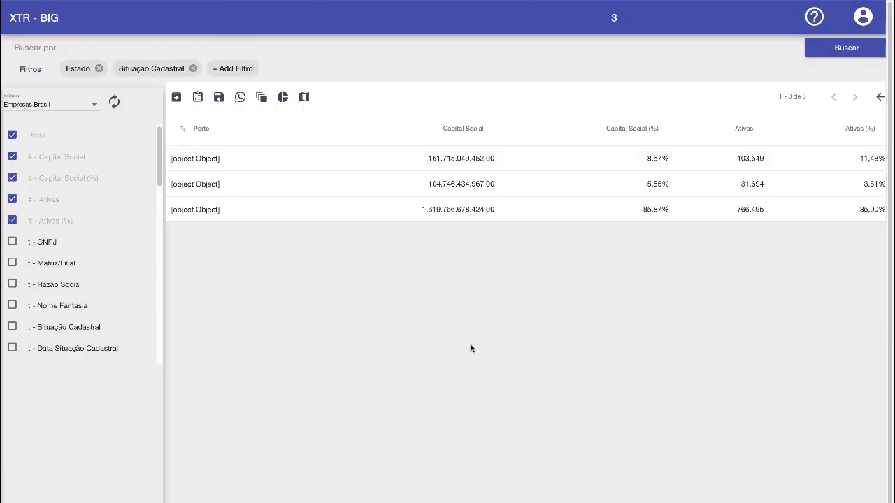